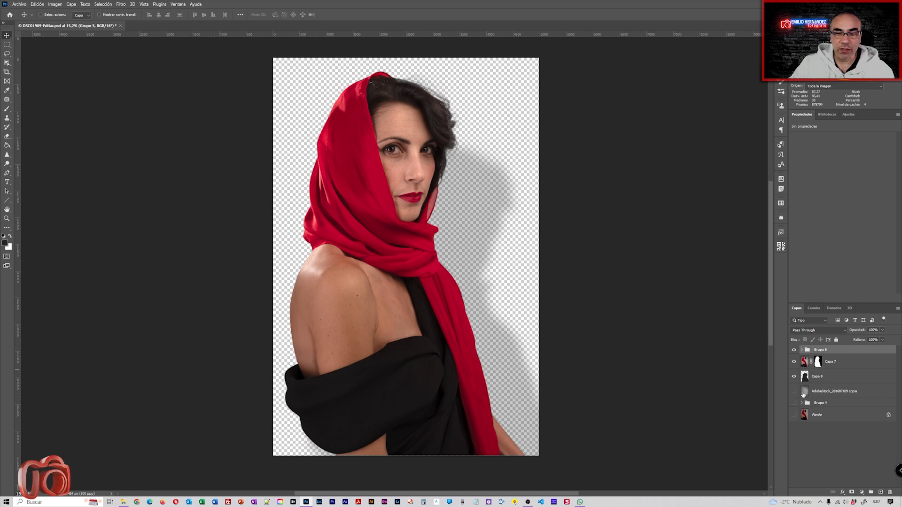
Show the AdobeStock wall texture layer and move the old shadow layer Capa 8 directly beneath it.
{"action": "left_click", "coordinate": [793, 391]}
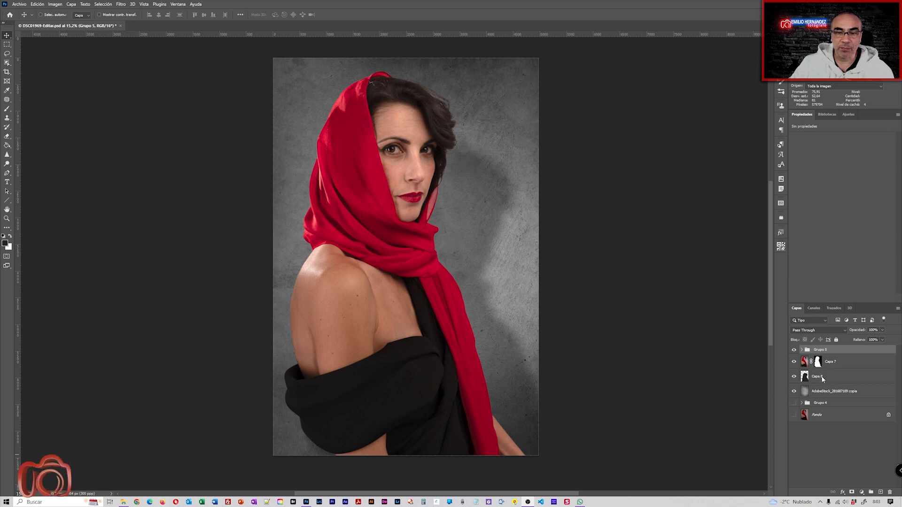
{"action": "left_click", "coordinate": [793, 376]}
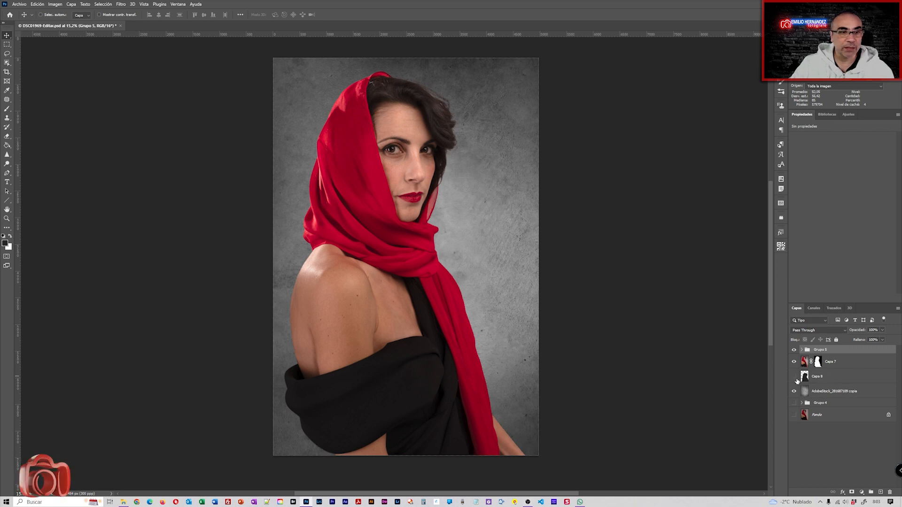
{"action": "left_click", "coordinate": [795, 378]}
{"action": "left_click_drag", "start_coordinate": [857, 376], "coordinate": [855, 398]}
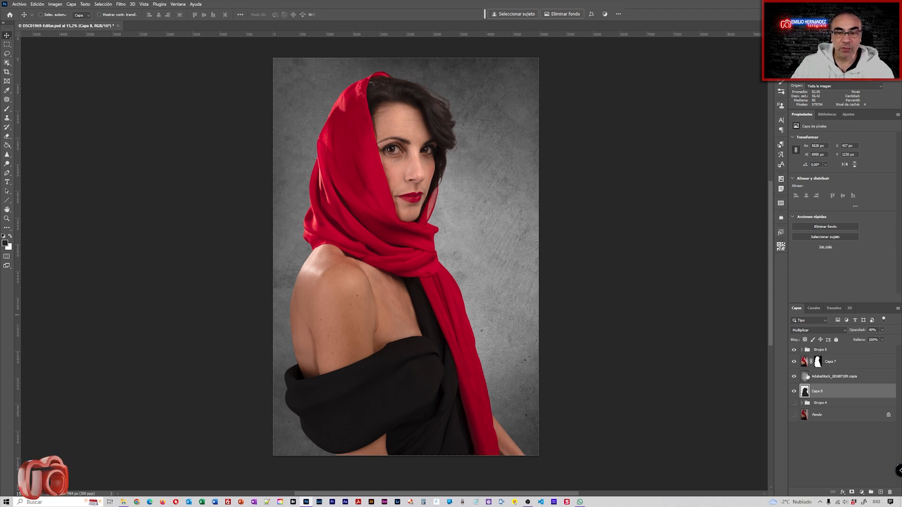
Rename the AdobeStock wall texture layer to "pared".
{"action": "double_click", "coordinate": [828, 377]}
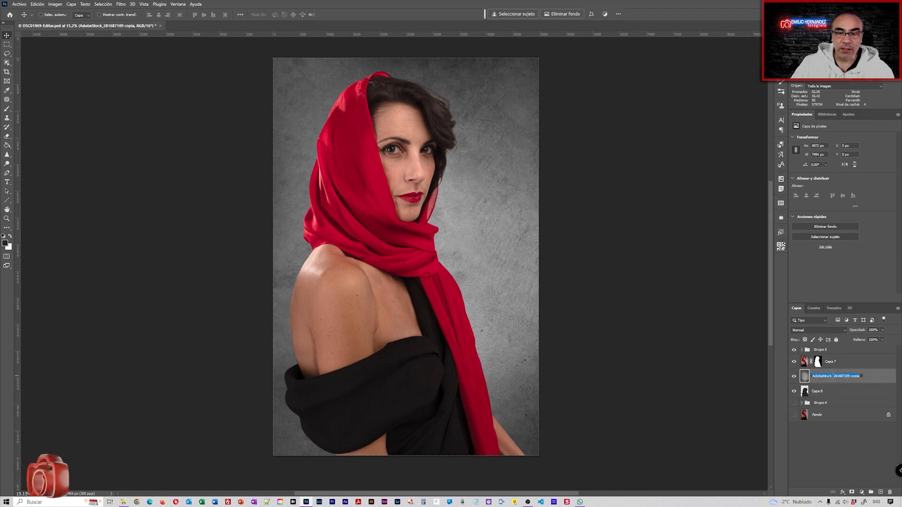
{"action": "type", "text": "pared"}
{"action": "key", "text": "Return"}
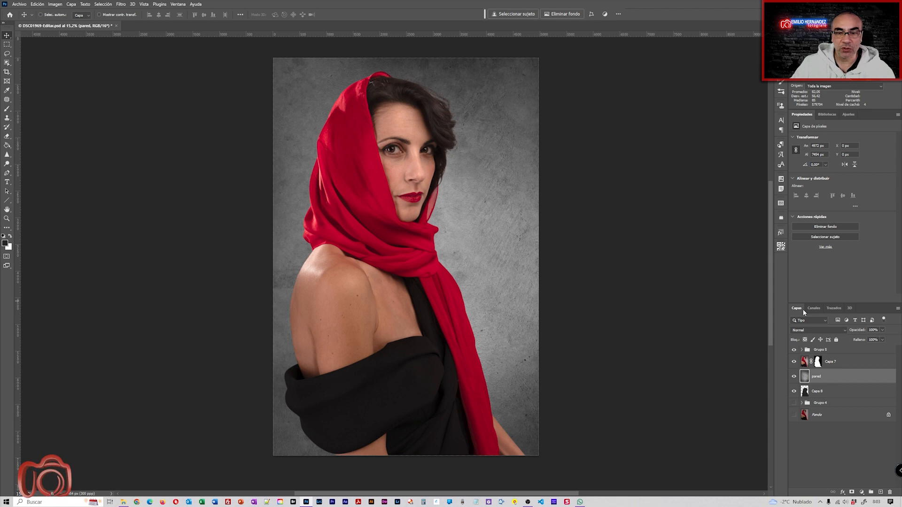
Add a new empty layer above "pared" and set its blend mode to Multiplicar.
{"action": "left_click", "coordinate": [881, 491]}
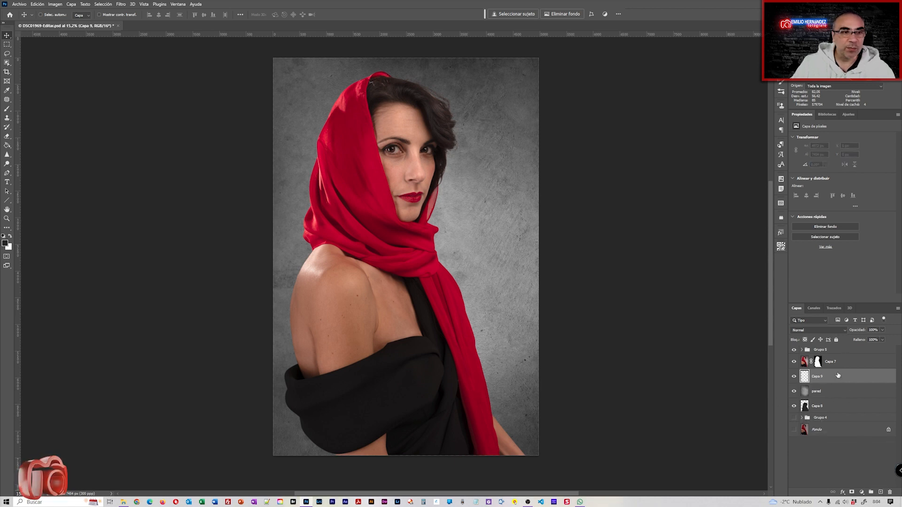
{"action": "left_click", "coordinate": [826, 329]}
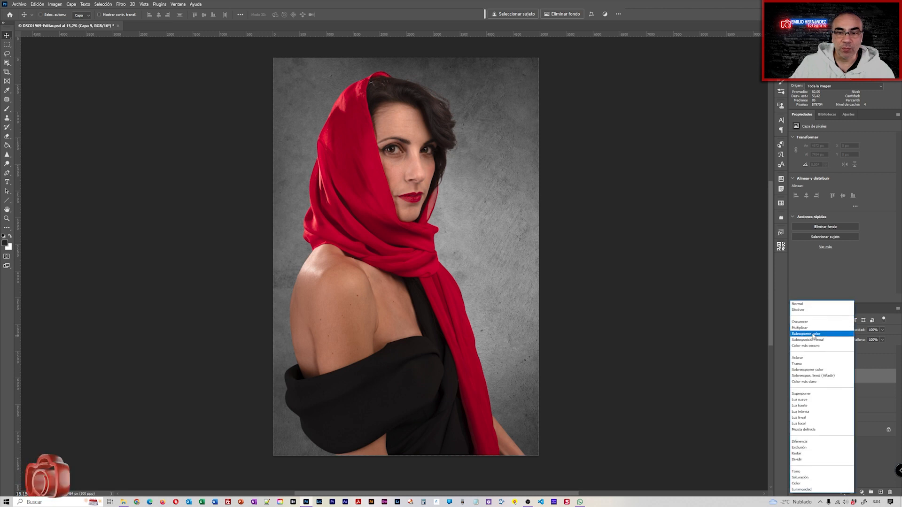
{"action": "left_click", "coordinate": [813, 329]}
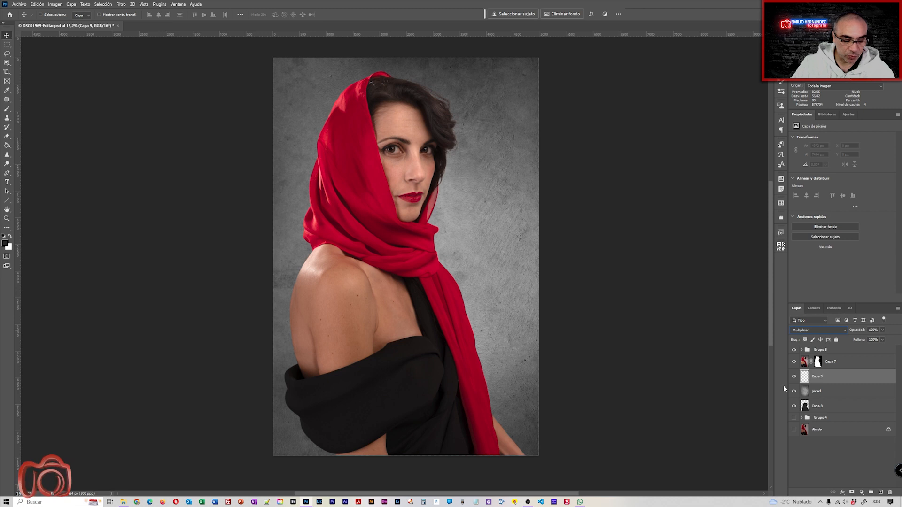
Load the Capa 7 mask as a selection and fill it on the new layer with a dark tone sampled from the wall.
{"action": "left_click", "coordinate": [820, 365], "text": "ctrl"}
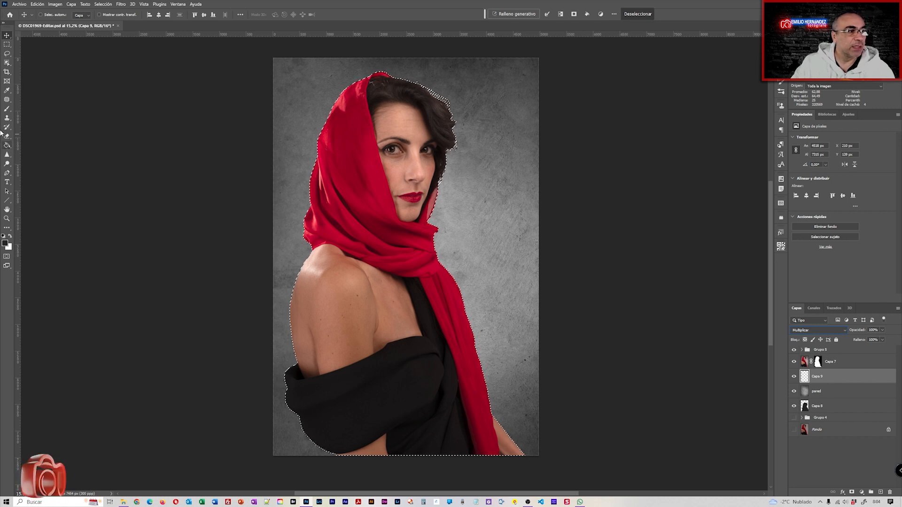
{"action": "left_click", "coordinate": [7, 145]}
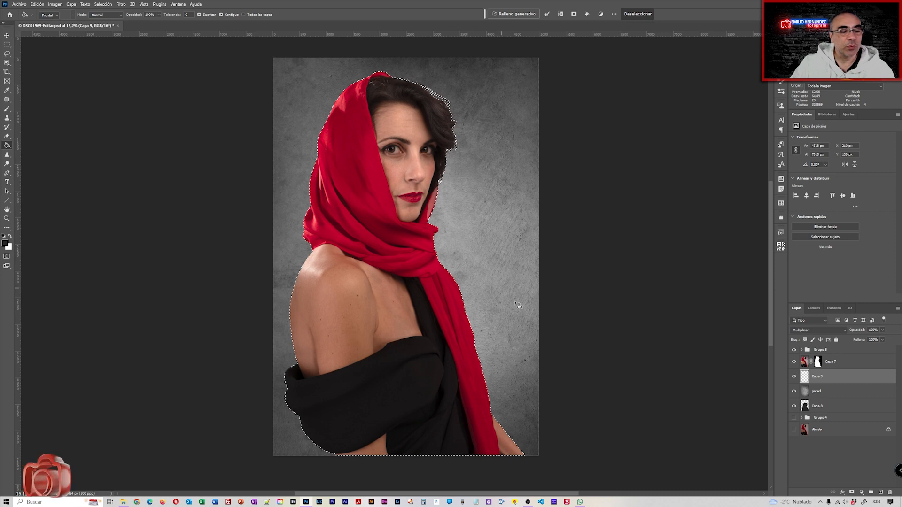
{"action": "key", "text": "alt"}
{"action": "left_click", "coordinate": [528, 357], "text": "alt"}
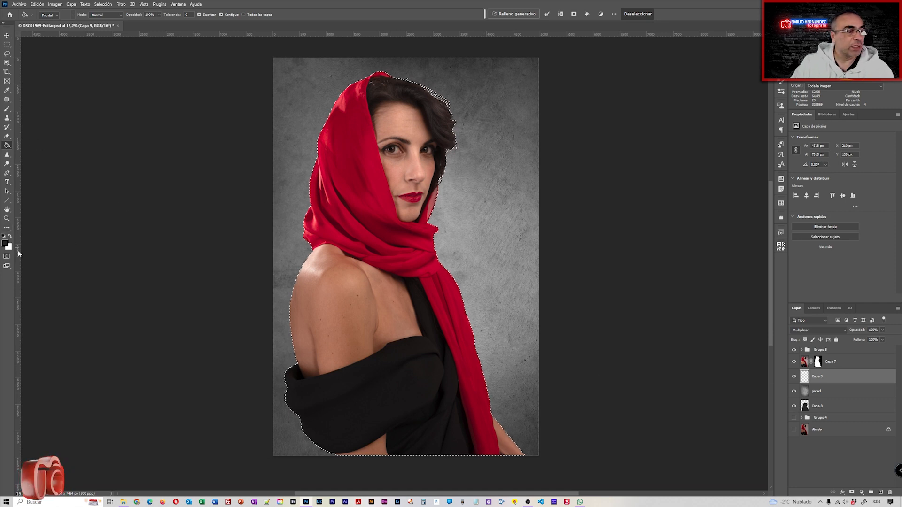
{"action": "left_click", "coordinate": [379, 298]}
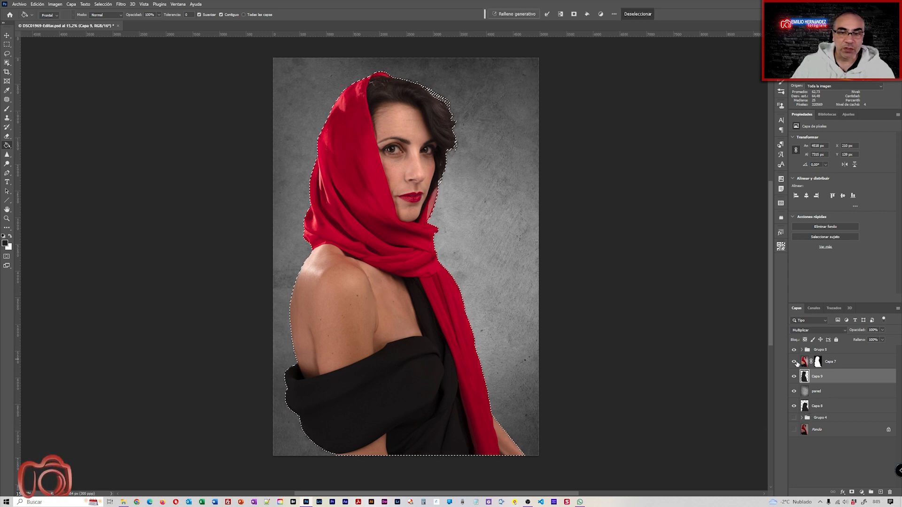
{"action": "left_click", "coordinate": [794, 361]}
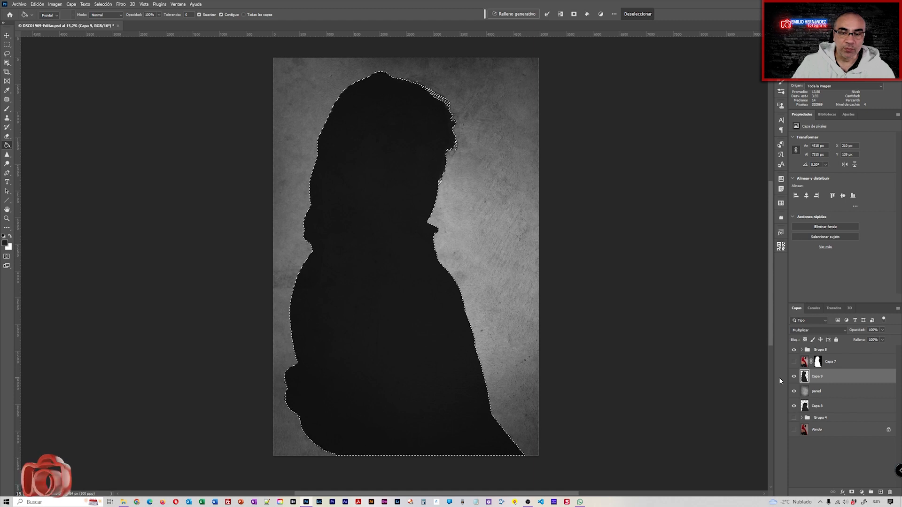
{"action": "left_click", "coordinate": [793, 361]}
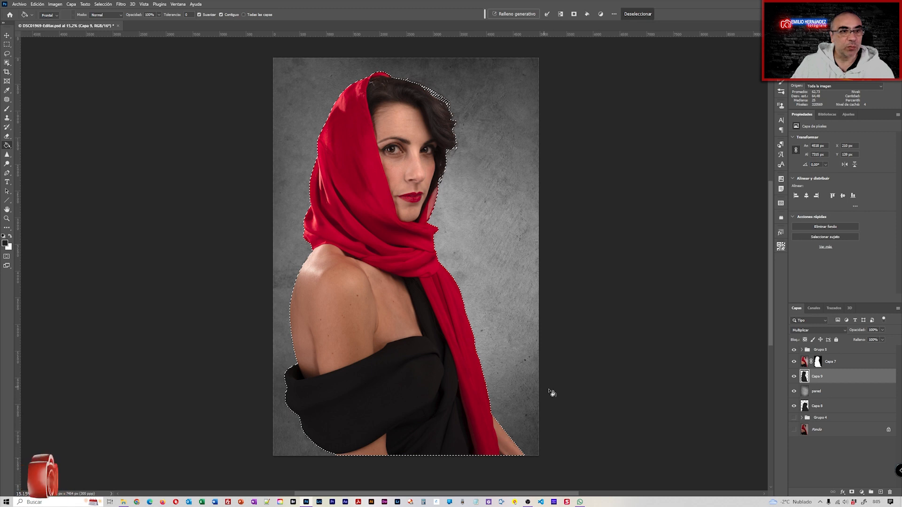
Clear the selection and rename the filled silhouette layer to "sombra".
{"action": "key", "text": "ctrl+d"}
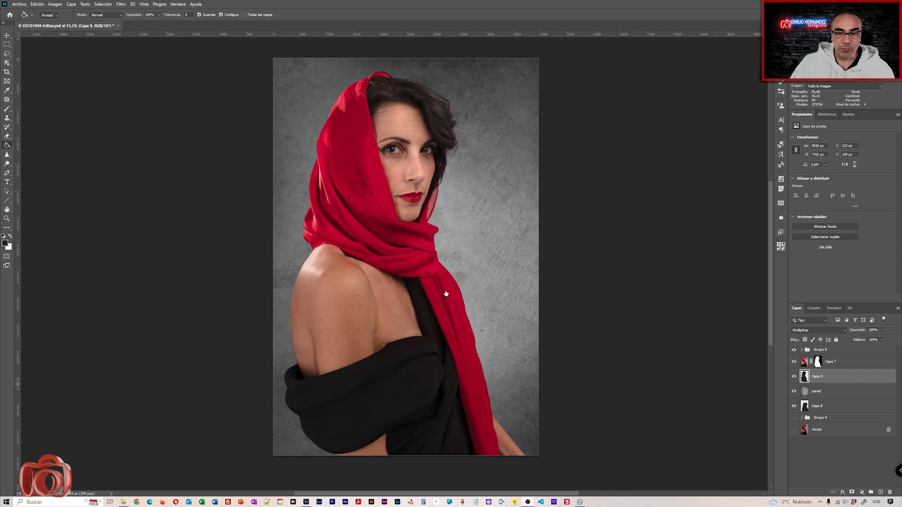
{"action": "double_click", "coordinate": [818, 376]}
{"action": "type", "text": "sombra"}
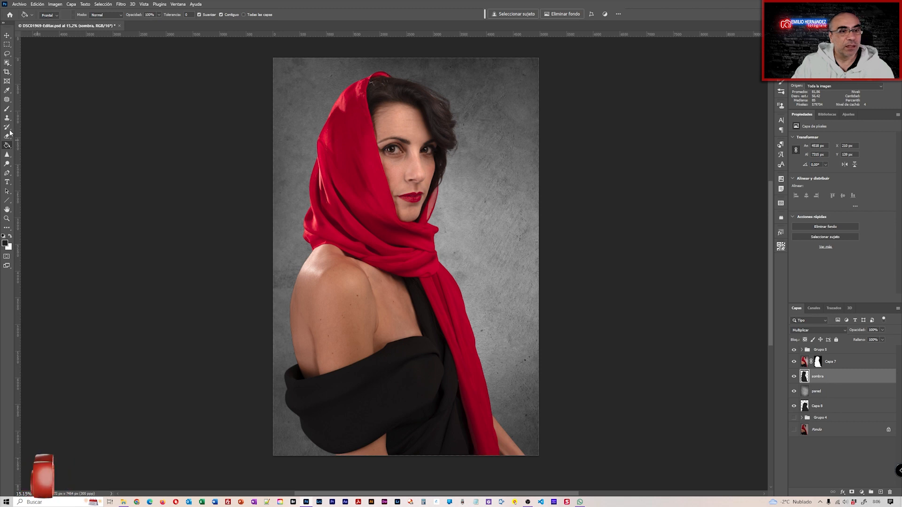
Transform the "sombra" silhouette, widening it to about 118% and shifting it about 227 px right and 409 px down.
{"action": "key", "text": "ctrl+t"}
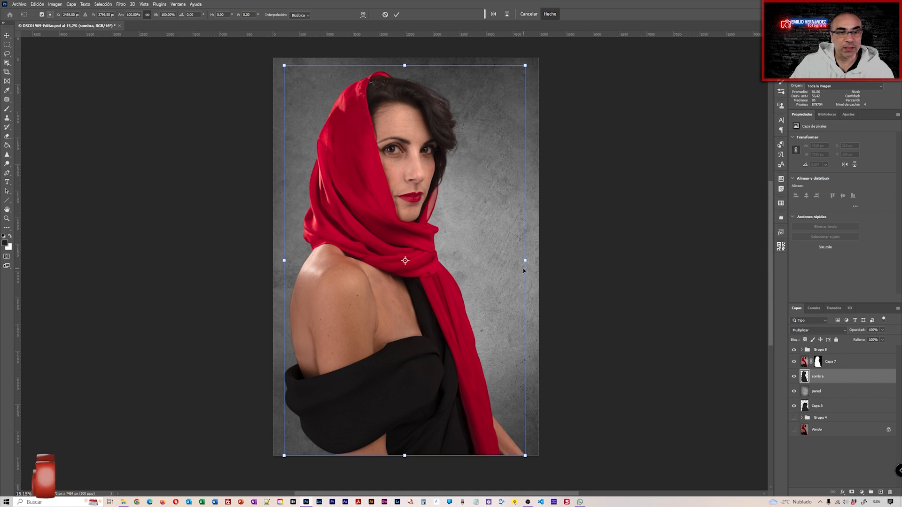
{"action": "left_click_drag", "start_coordinate": [525, 260], "coordinate": [570, 261]}
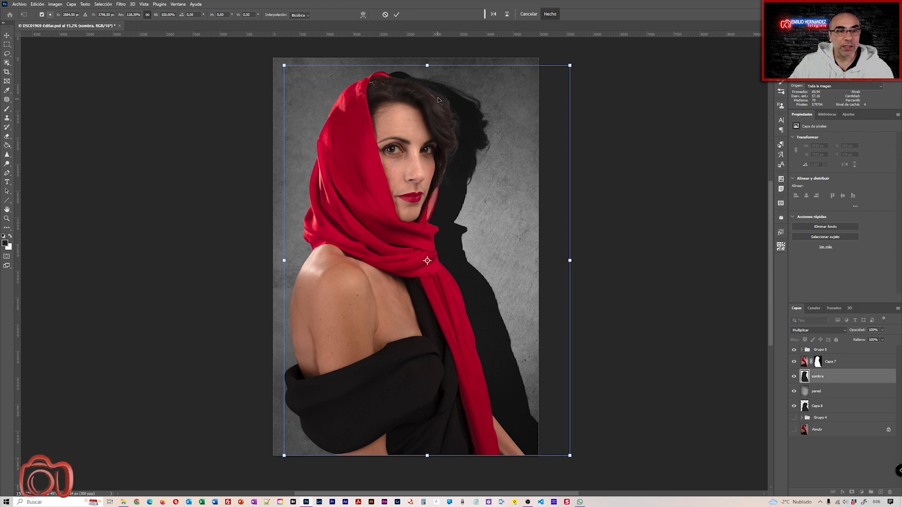
{"action": "left_click_drag", "start_coordinate": [503, 265], "coordinate": [515, 287]}
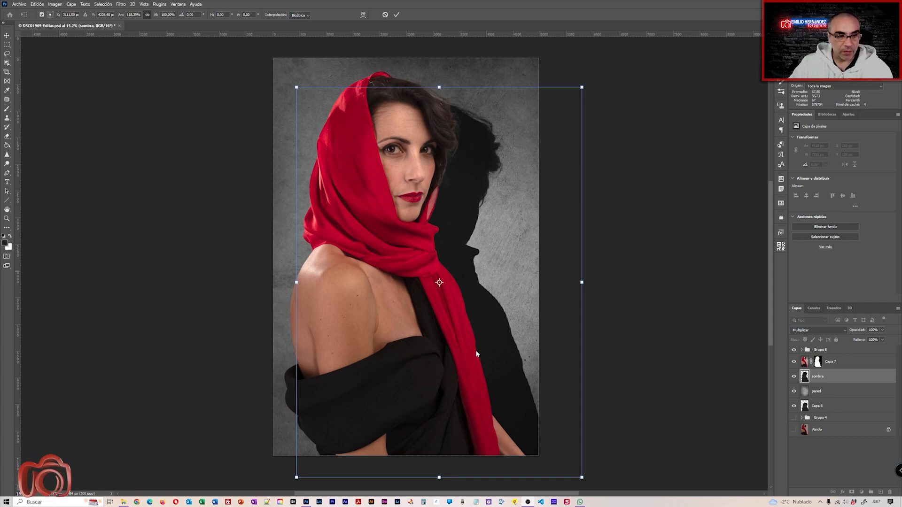
{"action": "left_click", "coordinate": [397, 15]}
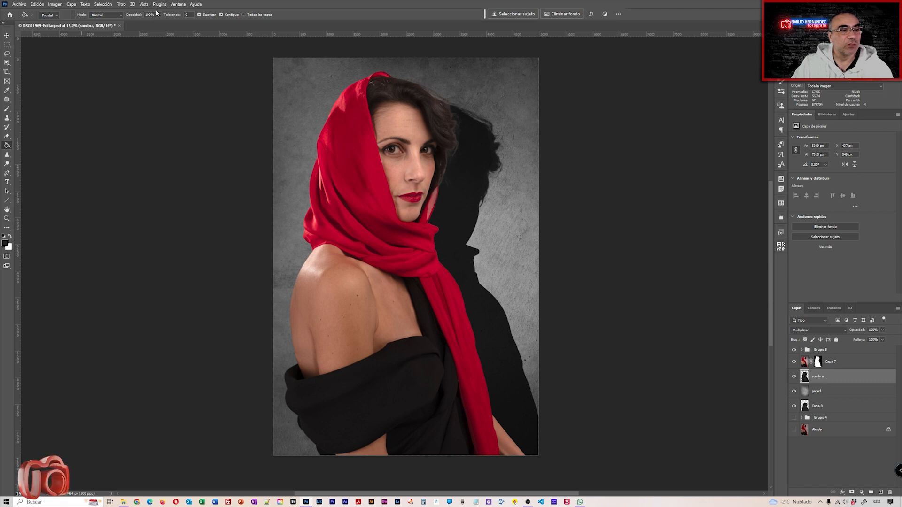
Soften the "sombra" layer with a Gaussian Blur (Desenfoque gaussiano) of about 83 pixels radius.
{"action": "left_click", "coordinate": [120, 4]}
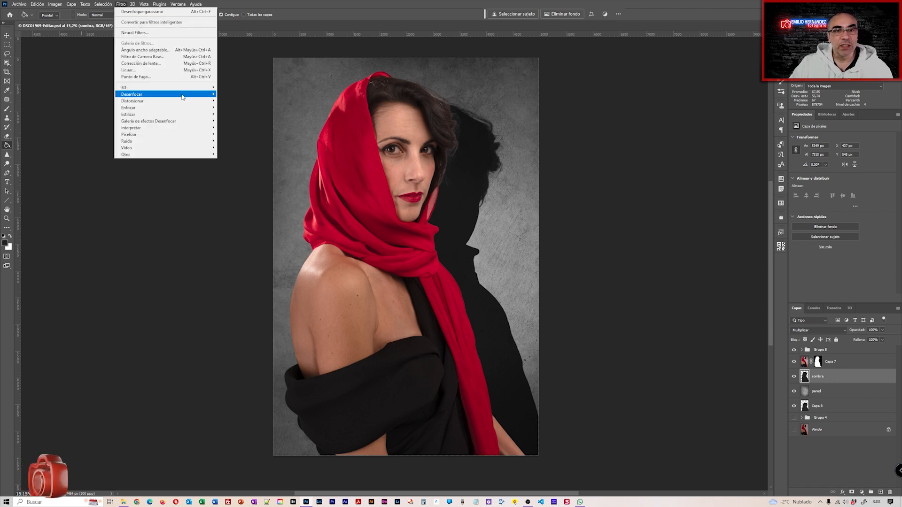
{"action": "mouse_move", "coordinate": [195, 93]}
{"action": "left_click", "coordinate": [244, 141]}
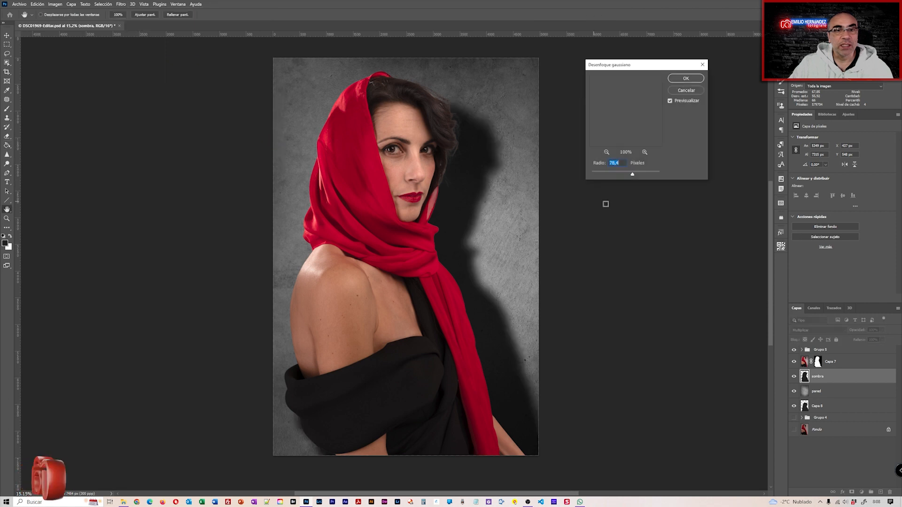
{"action": "left_click_drag", "start_coordinate": [631, 175], "coordinate": [604, 175]}
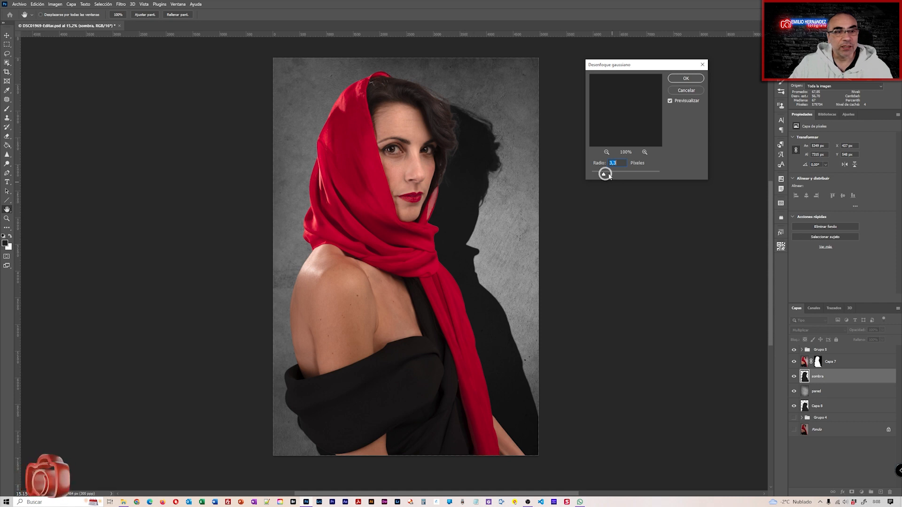
{"action": "left_click_drag", "start_coordinate": [604, 176], "coordinate": [639, 177]}
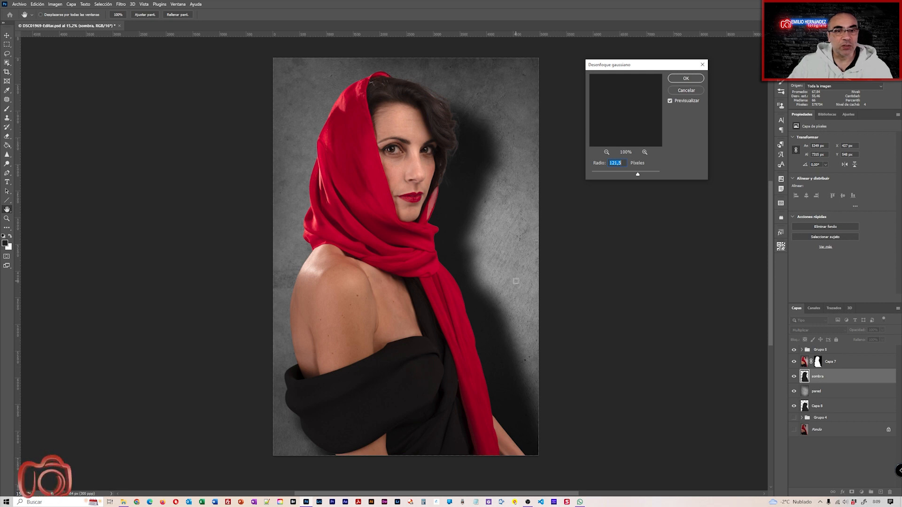
{"action": "left_click", "coordinate": [637, 175]}
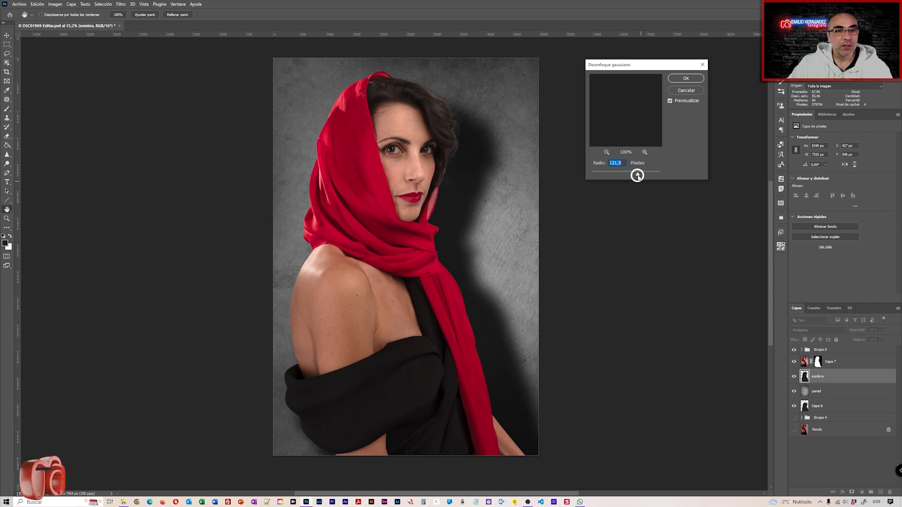
{"action": "left_click_drag", "start_coordinate": [631, 177], "coordinate": [636, 175]}
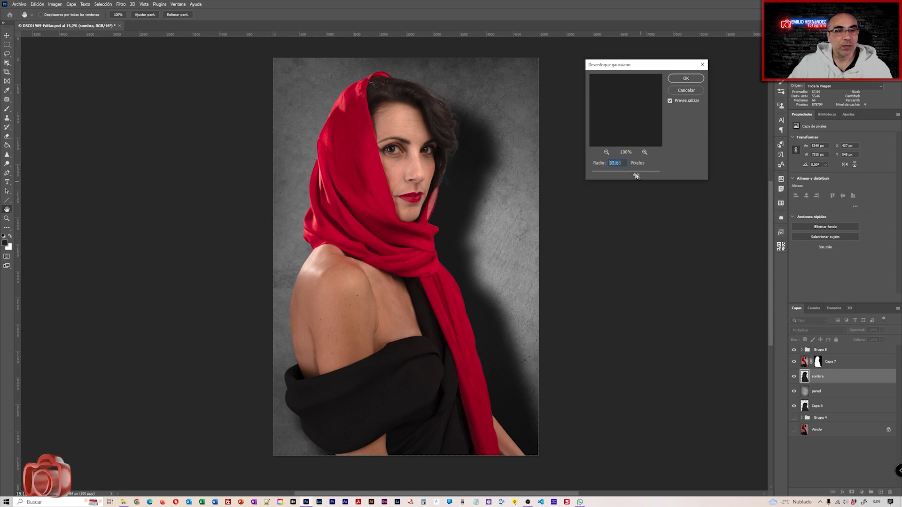
{"action": "right_click", "coordinate": [635, 176]}
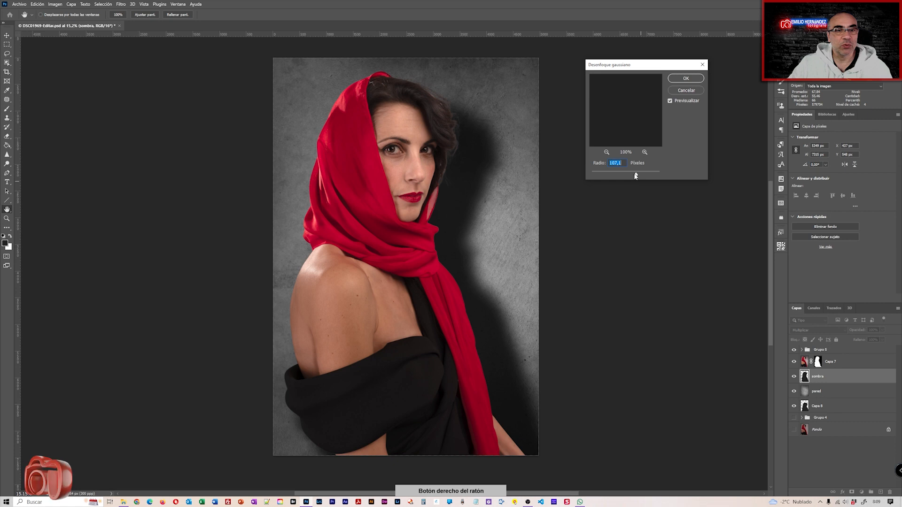
{"action": "left_click", "coordinate": [636, 174]}
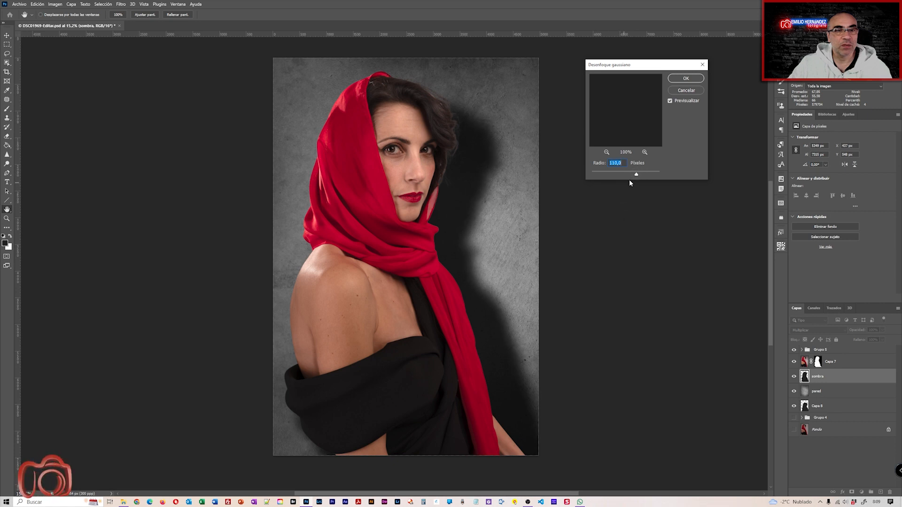
{"action": "left_click_drag", "start_coordinate": [630, 176], "coordinate": [633, 176]}
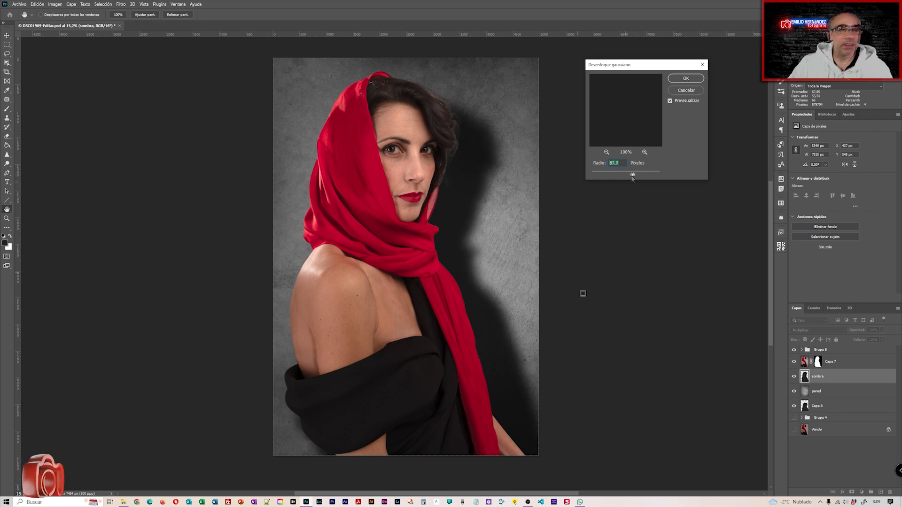
{"action": "left_click", "coordinate": [685, 79]}
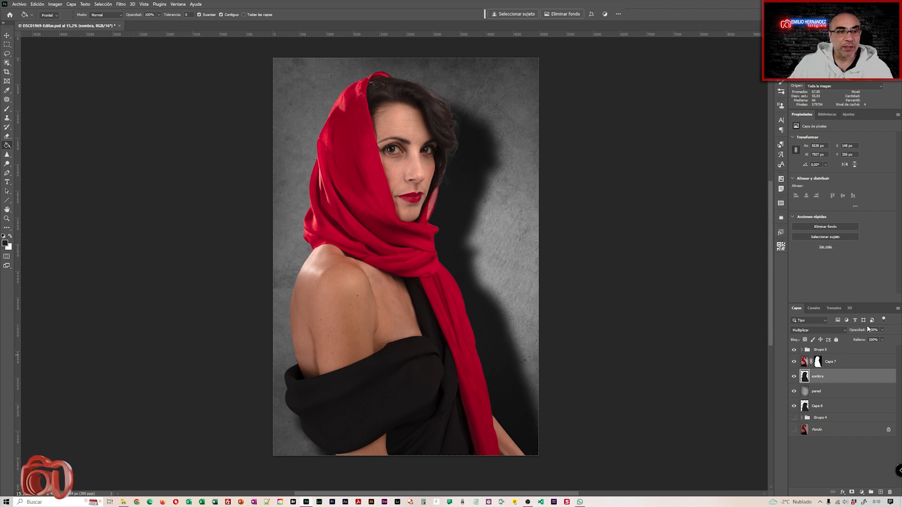
Lower the "sombra" layer's opacity to 48% and move the shadow about 220 px right and 320 px down.
{"action": "left_click_drag", "start_coordinate": [861, 332], "coordinate": [856, 333]}
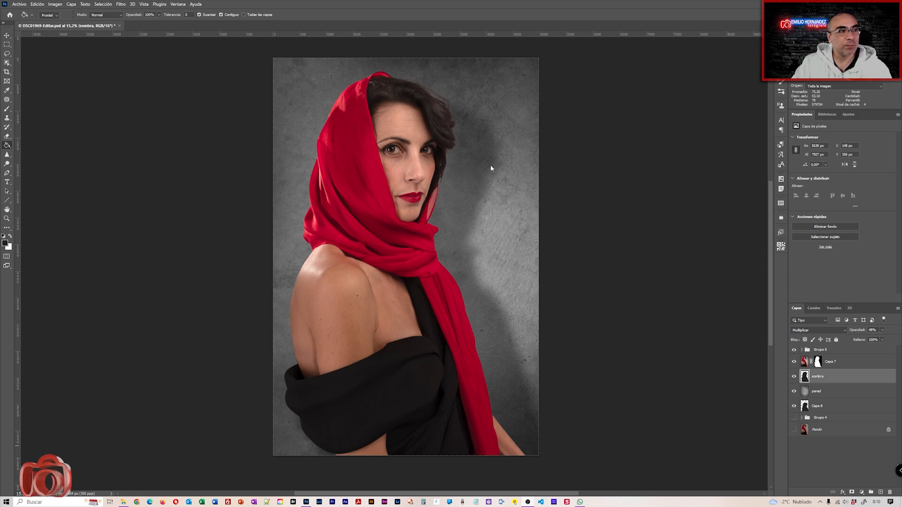
{"action": "left_click", "coordinate": [7, 35]}
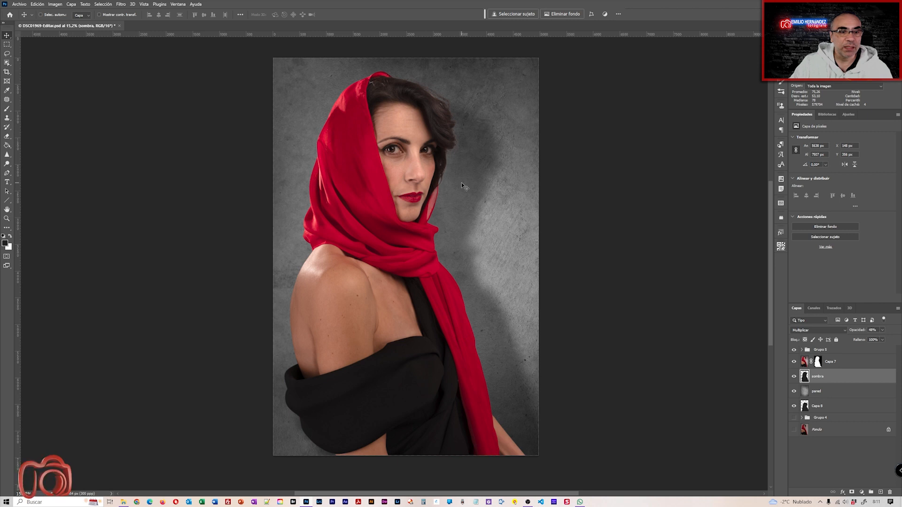
{"action": "left_click_drag", "start_coordinate": [463, 187], "coordinate": [463, 185]}
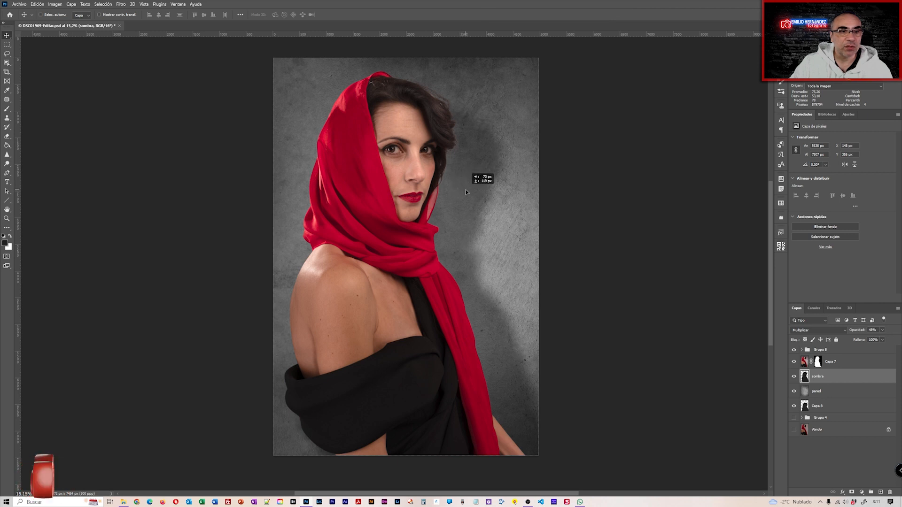
{"action": "left_click_drag", "start_coordinate": [469, 195], "coordinate": [480, 209]}
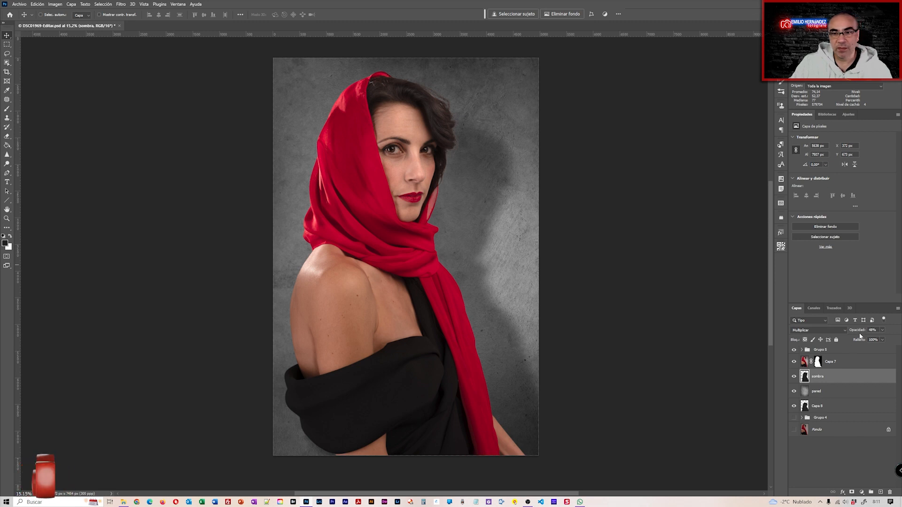
Reduce the "sombra" layer's opacity to 25%.
{"action": "left_click_drag", "start_coordinate": [859, 332], "coordinate": [855, 332]}
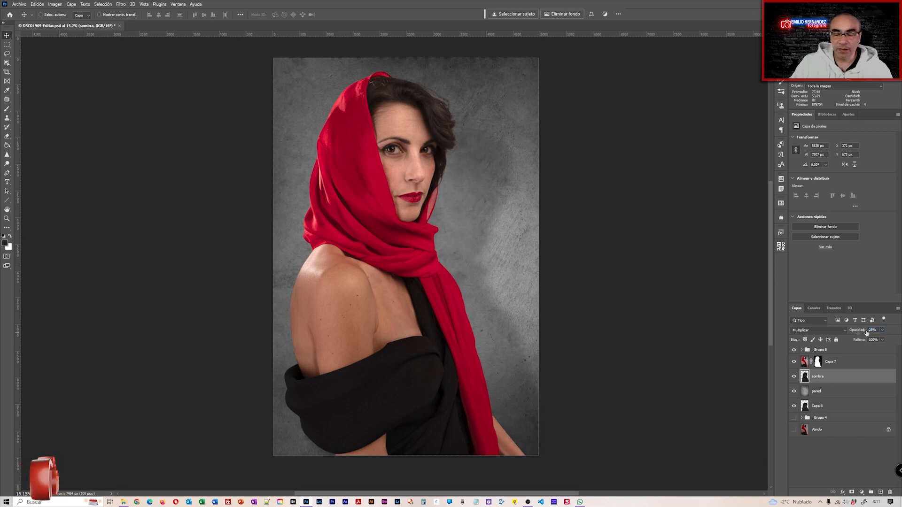
{"action": "left_click", "coordinate": [871, 330]}
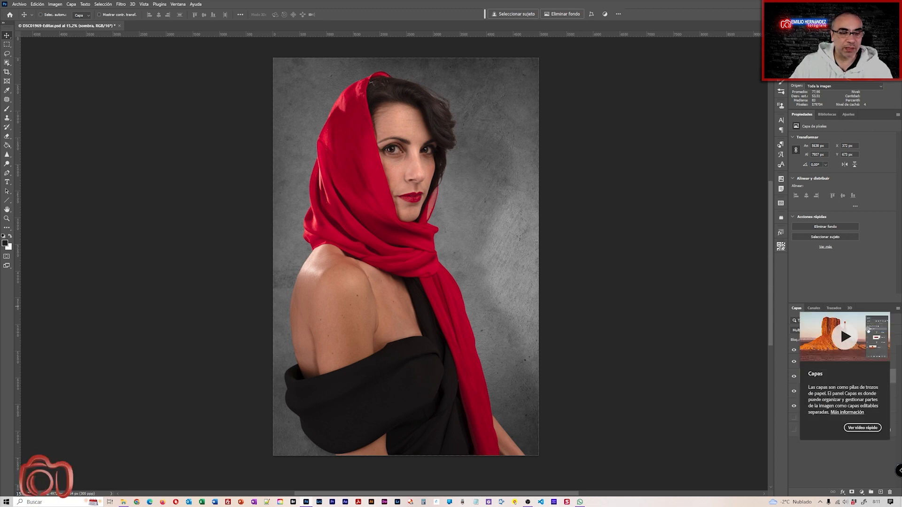
{"action": "type", "text": "25"}
{"action": "key", "text": "Return"}
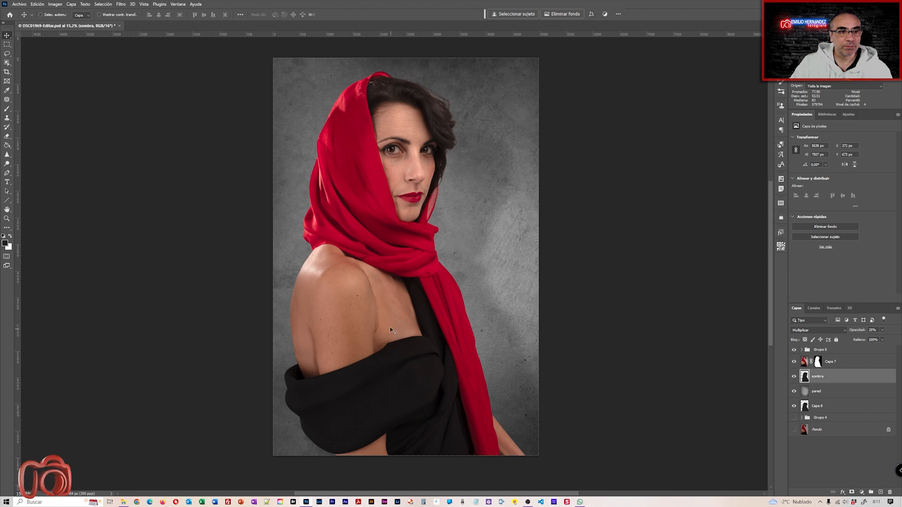